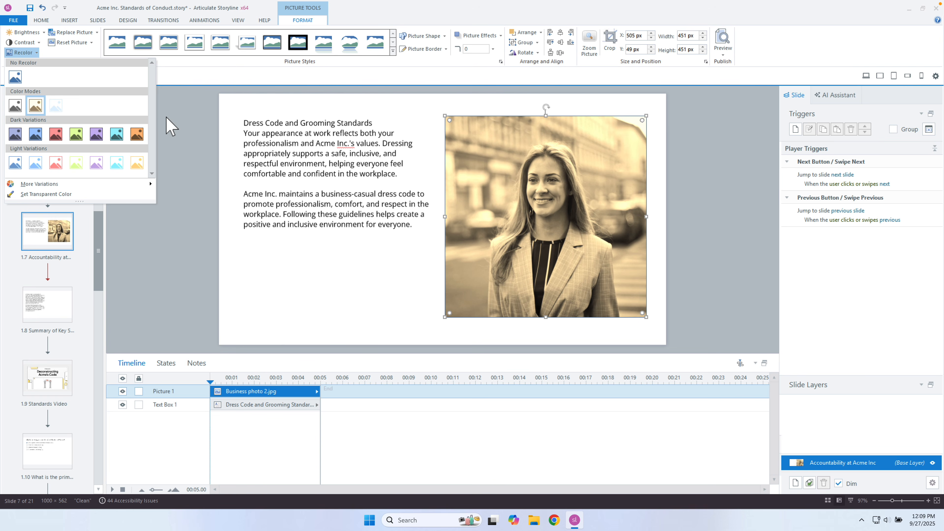
- Lower the contrast of the sepia photo on slide 1.7 to -20%
click(21, 42)
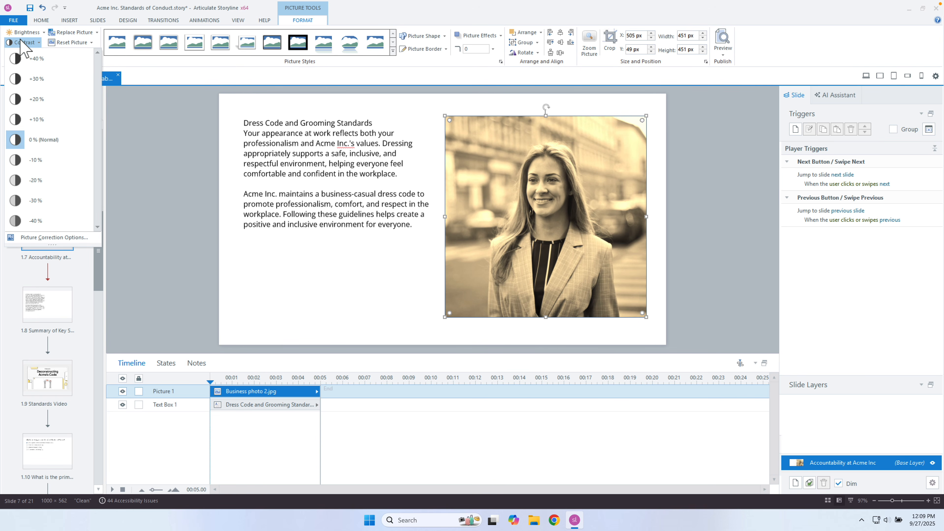
click(41, 181)
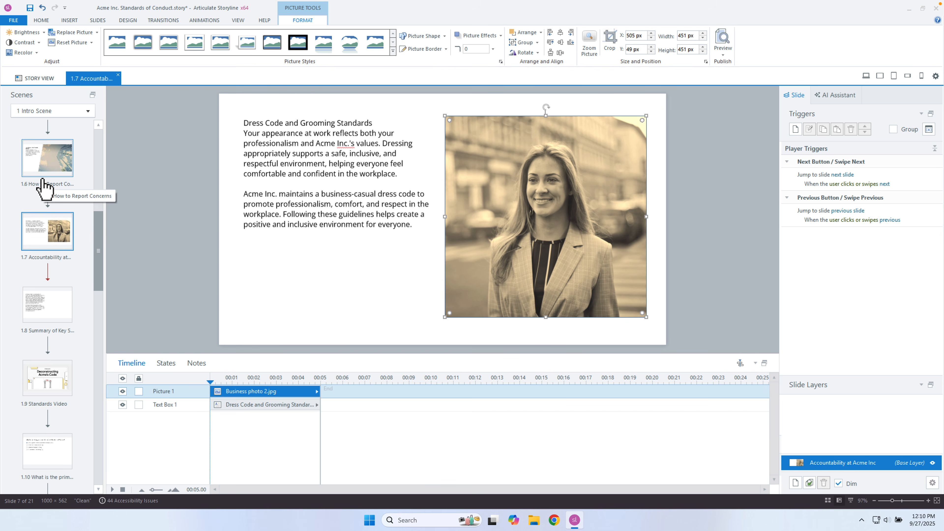
- Give the photo a 7 px picture border and colour it white (#FFFFFF)
click(446, 49)
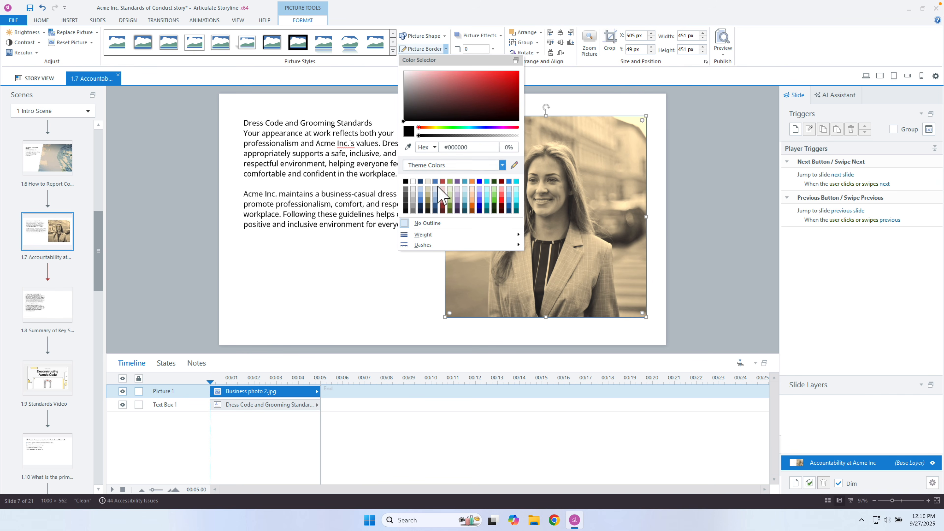
mouse_move(444, 236)
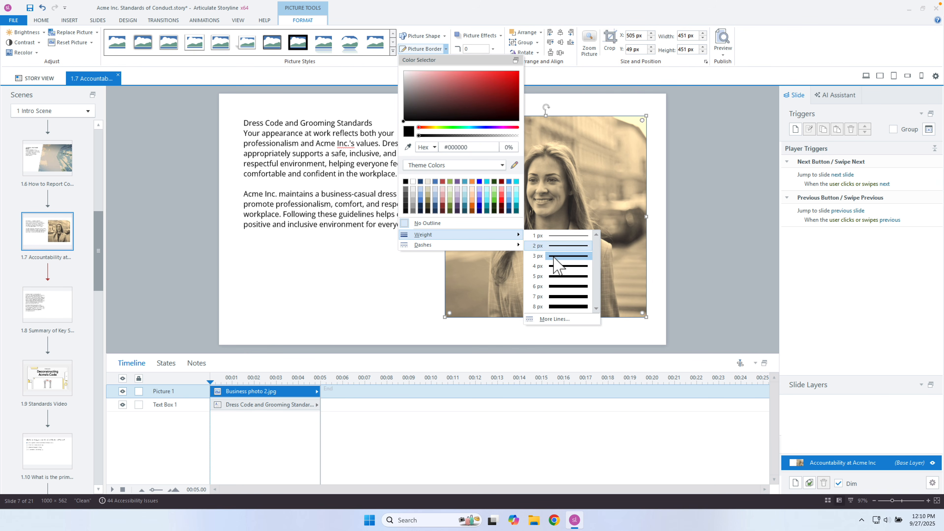
click(562, 297)
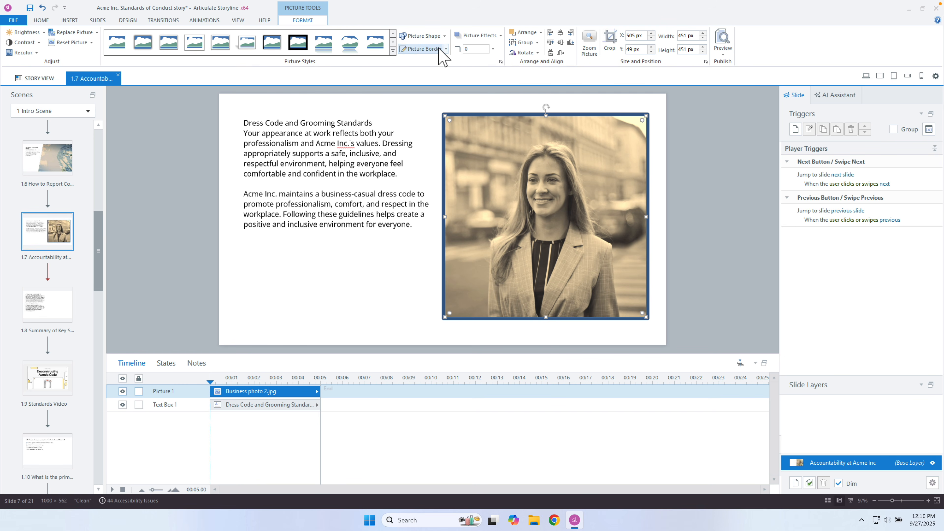
click(441, 50)
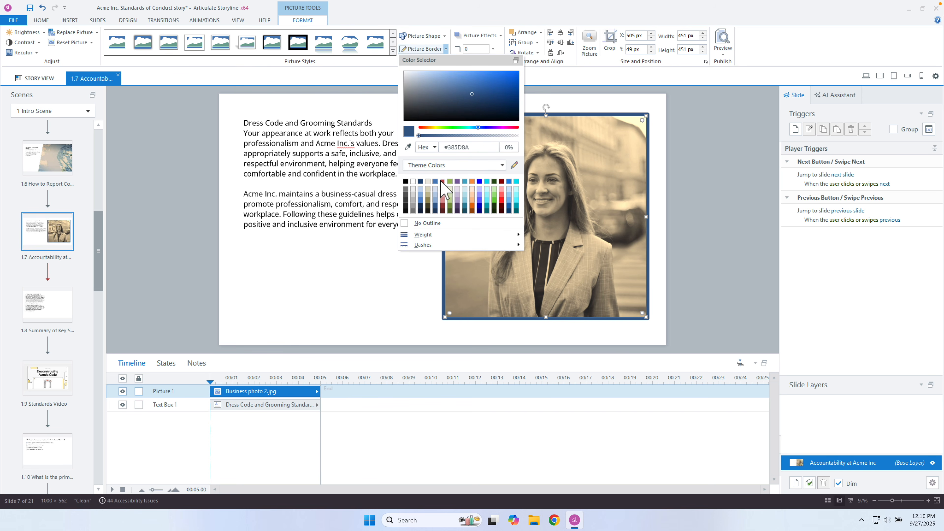
click(401, 72)
drag(402, 72, 395, 68)
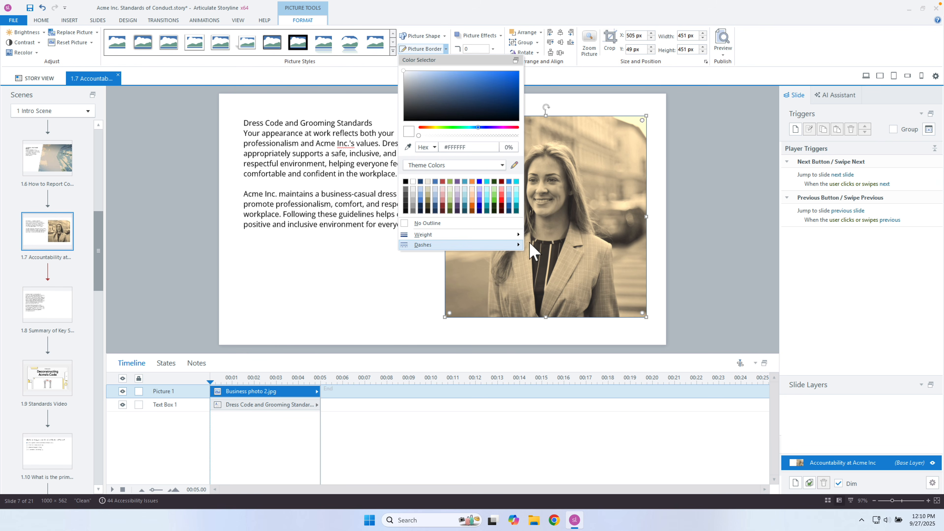
mouse_move(424, 244)
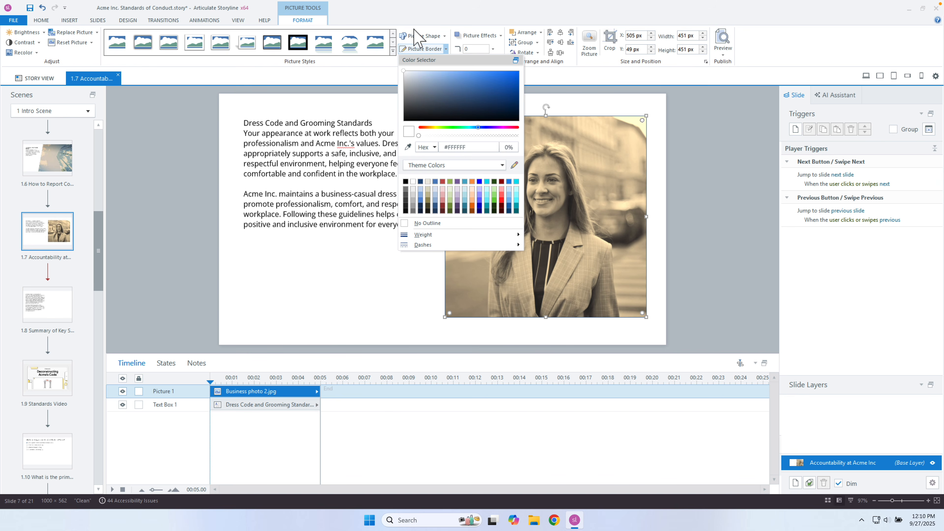
click(445, 20)
- Apply a centred outer shadow to the photo with 85% transparency and 101% size
click(471, 36)
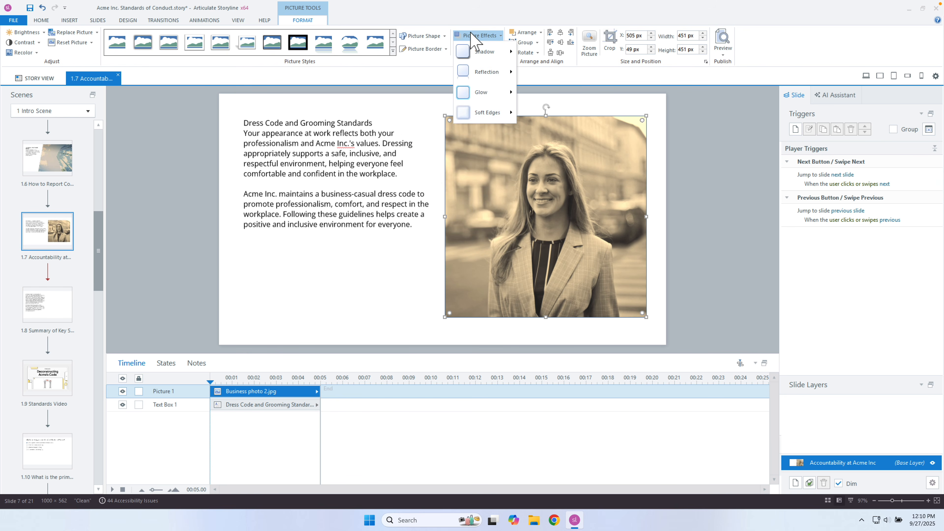
mouse_move(478, 52)
click(559, 124)
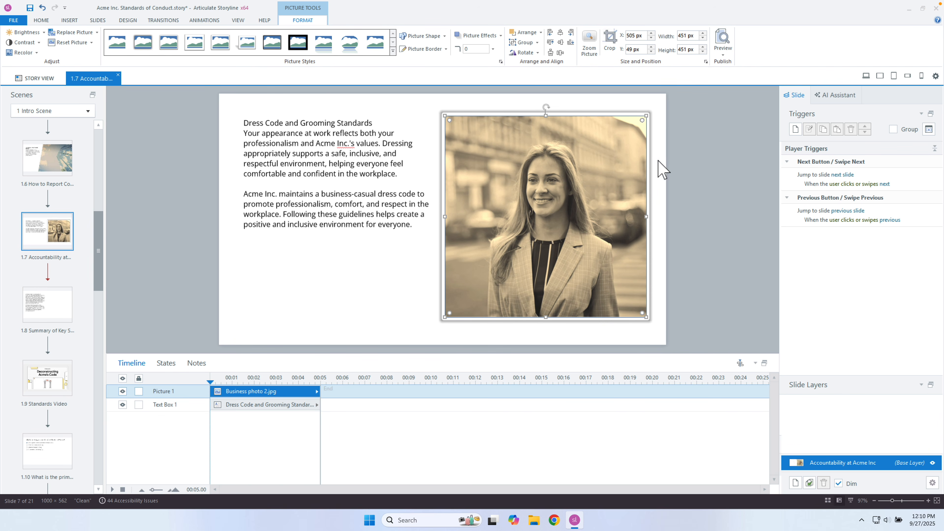
click(502, 62)
mouse_move(329, 85)
mouse_down()
mouse_move(388, 88)
mouse_move(339, 90)
mouse_up()
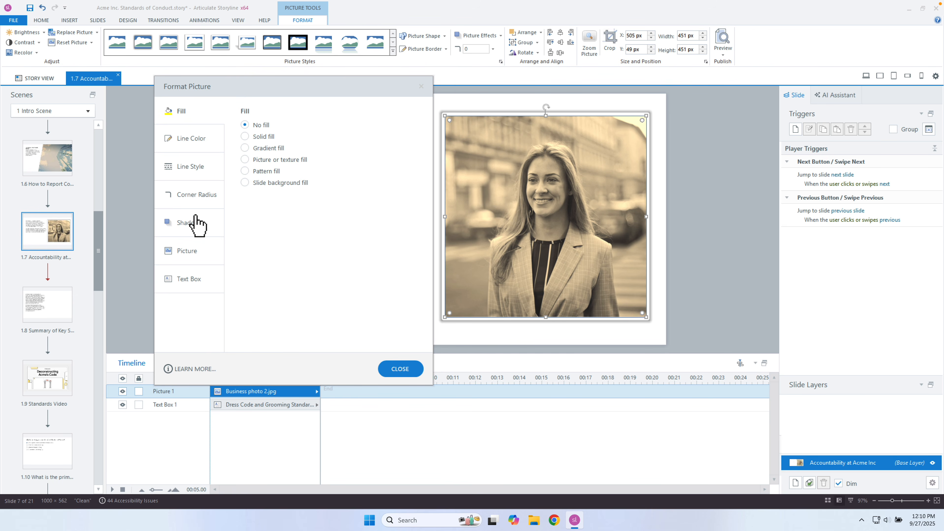
click(189, 223)
drag(341, 167, 343, 169)
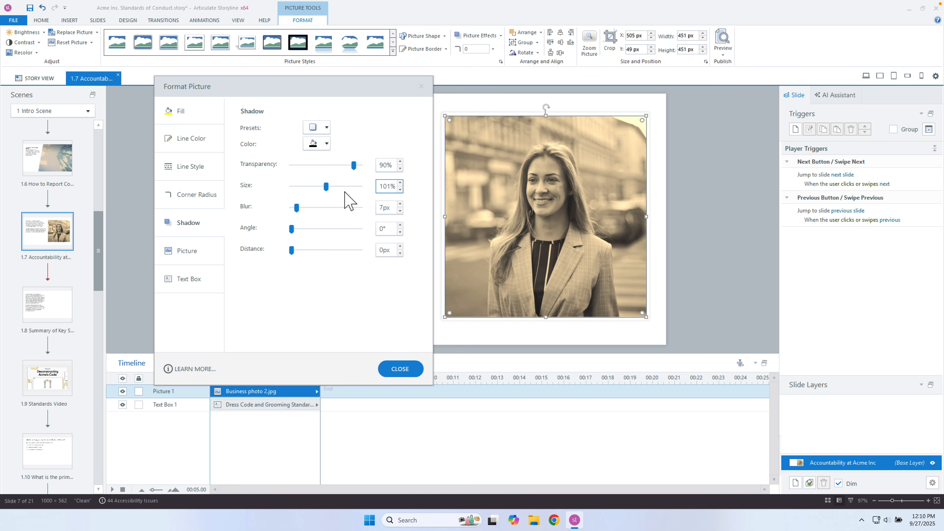
click(401, 169)
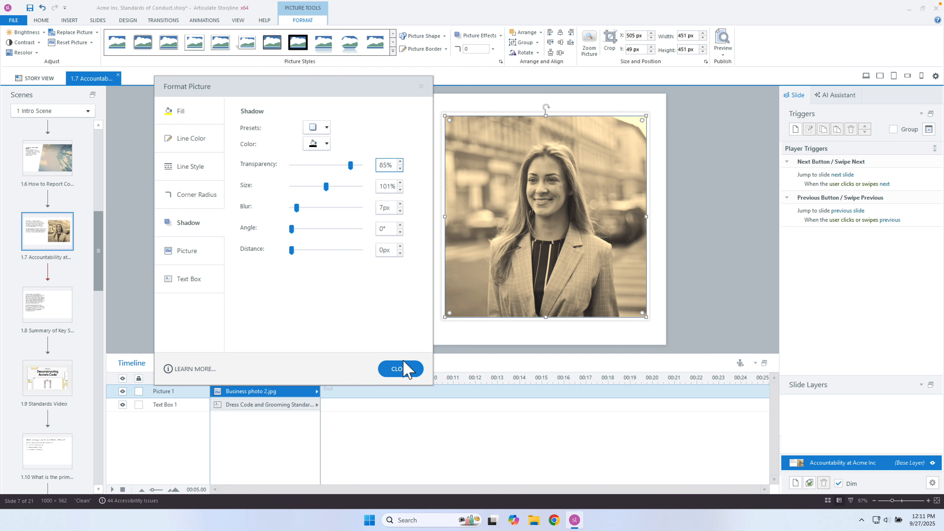
click(400, 369)
click(695, 275)
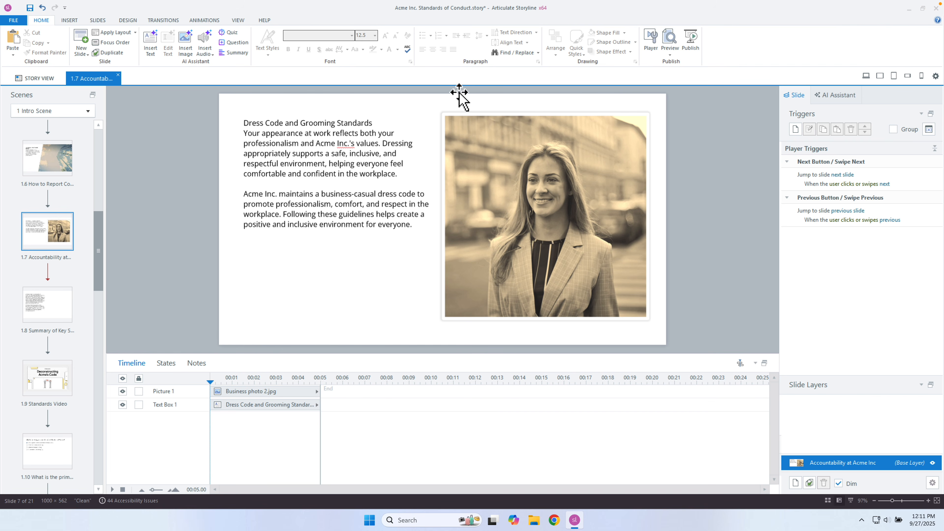
- Remove the photo's border and its shadow effect
click(459, 97)
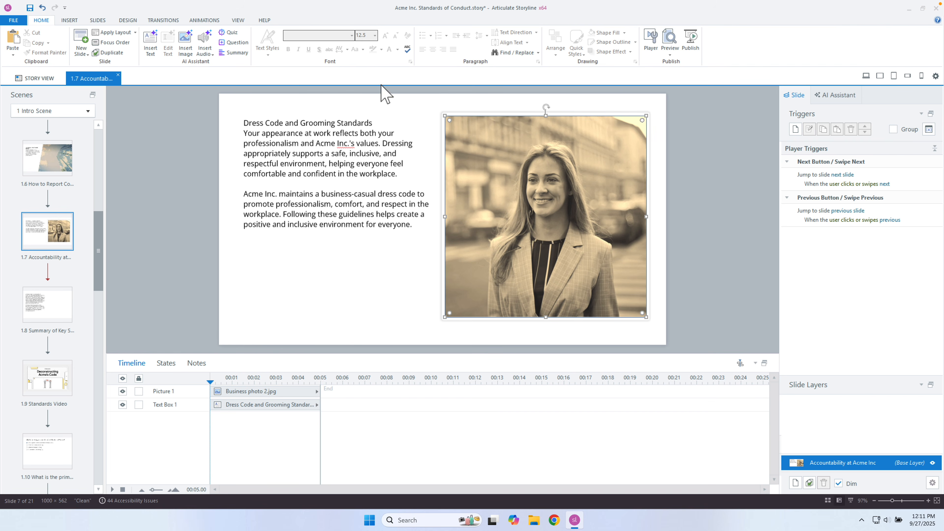
click(322, 23)
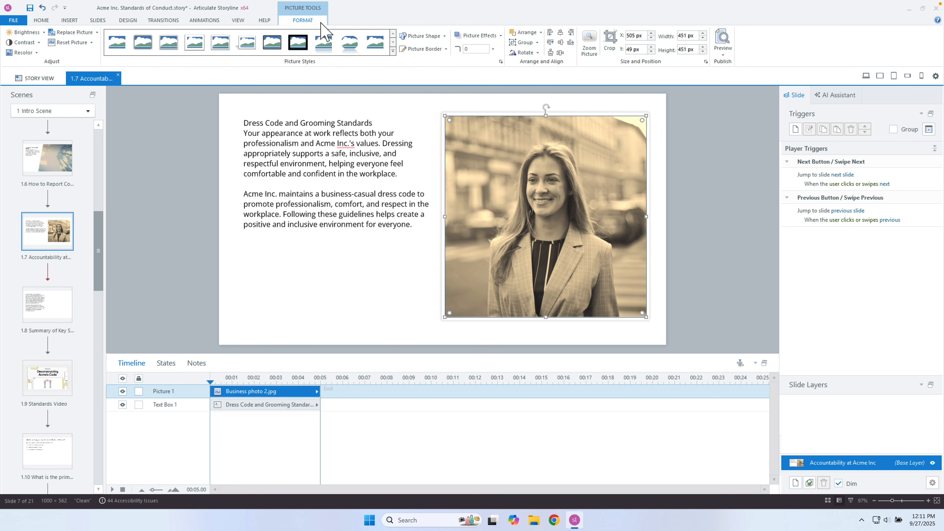
click(447, 49)
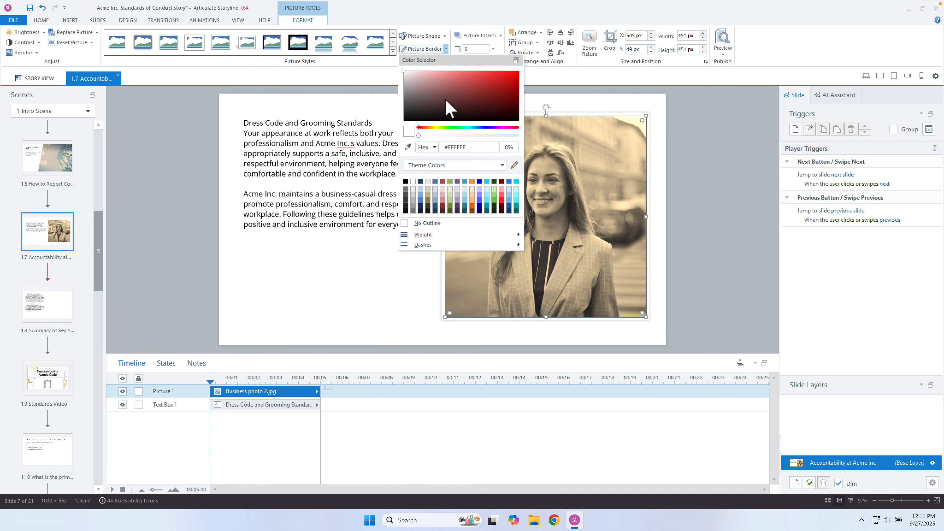
click(433, 223)
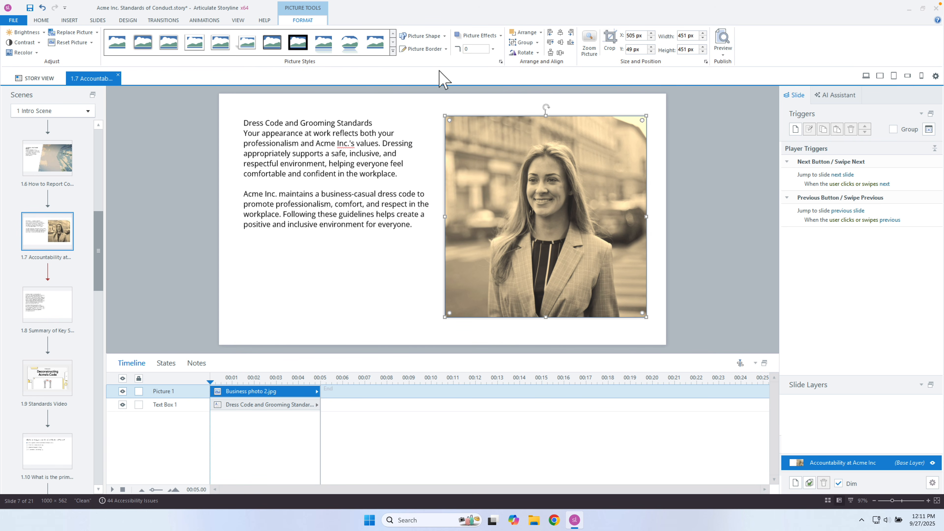
click(481, 36)
mouse_move(479, 53)
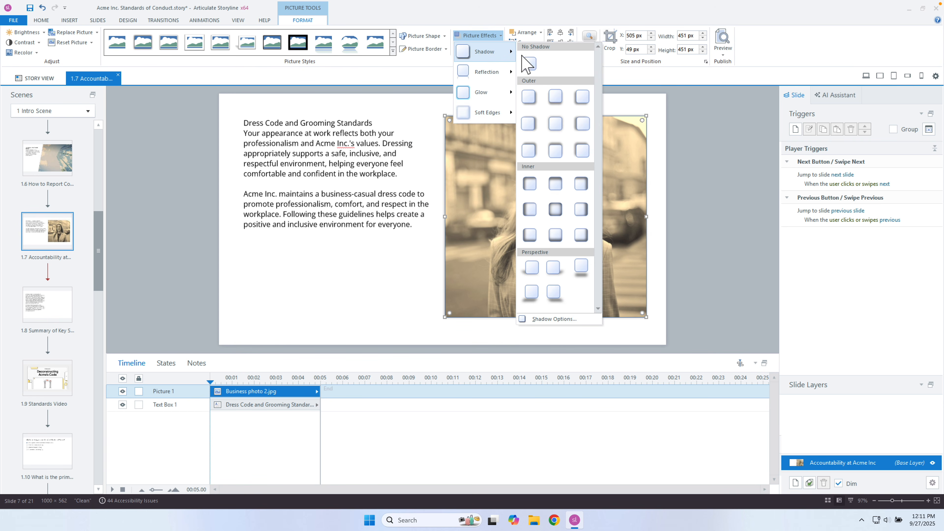
click(534, 60)
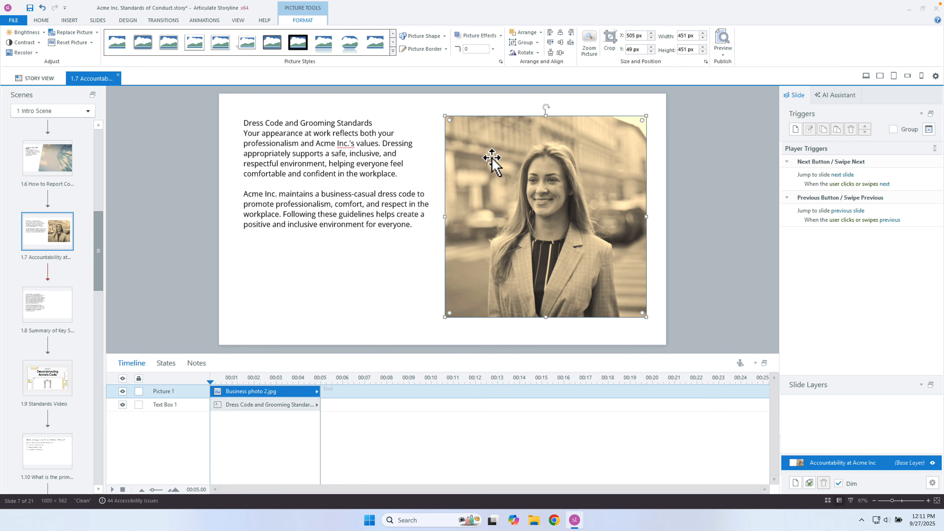
- Draw a rectangle about 462 by 506 px covering the photo, extending slightly below its lower edge
click(69, 21)
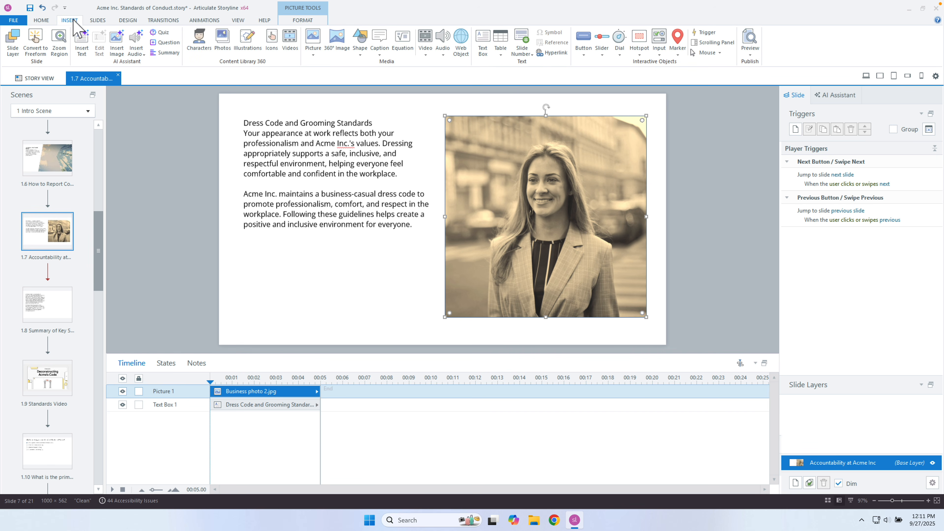
click(360, 41)
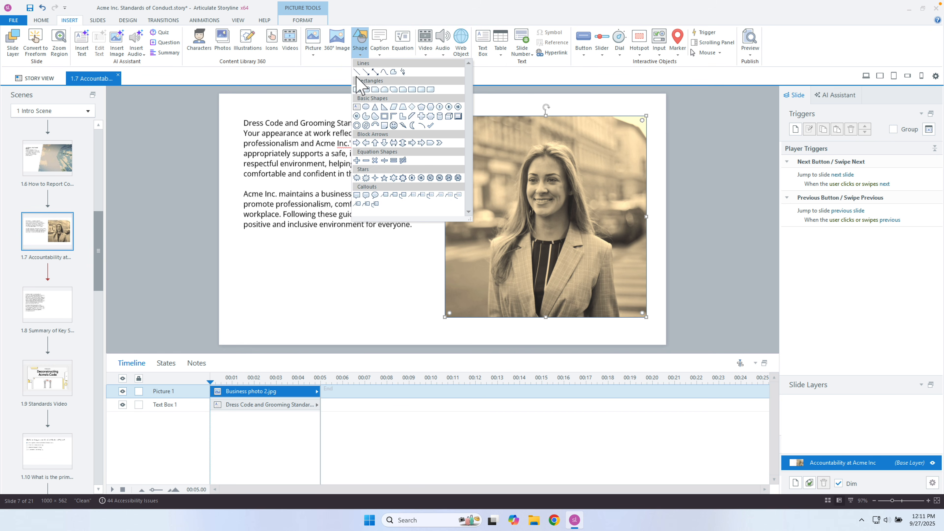
click(357, 89)
mouse_move(441, 112)
mouse_down()
mouse_move(487, 184)
mouse_move(641, 309)
mouse_move(648, 339)
mouse_up()
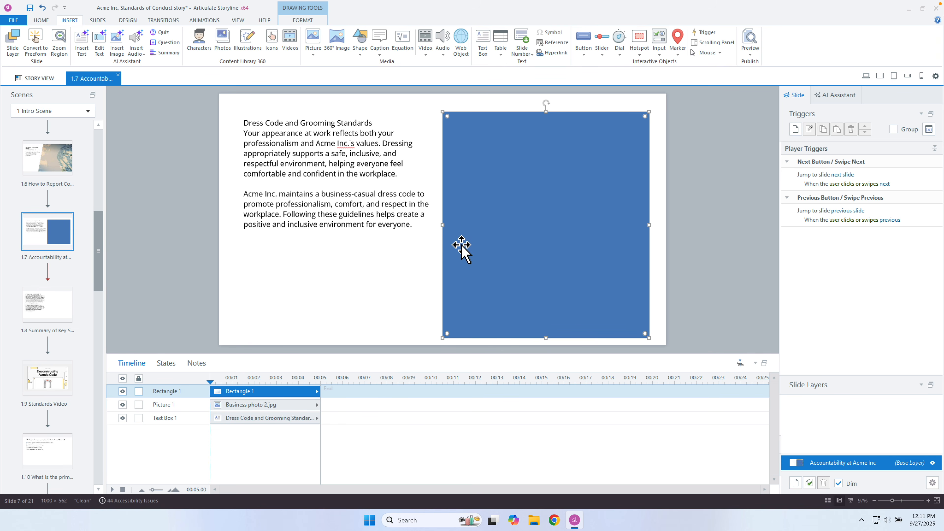
- Remove the rectangle's outline and fill it with white (#FFFFFF)
click(303, 20)
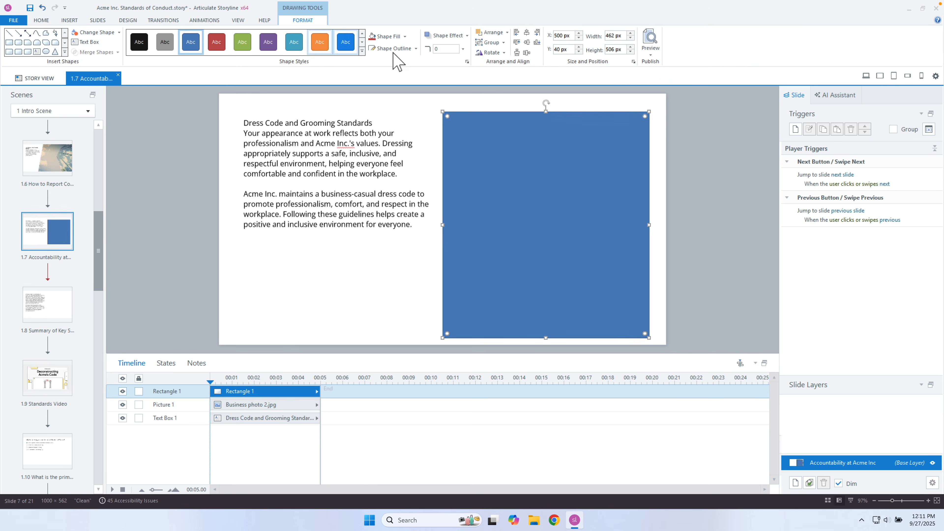
click(416, 52)
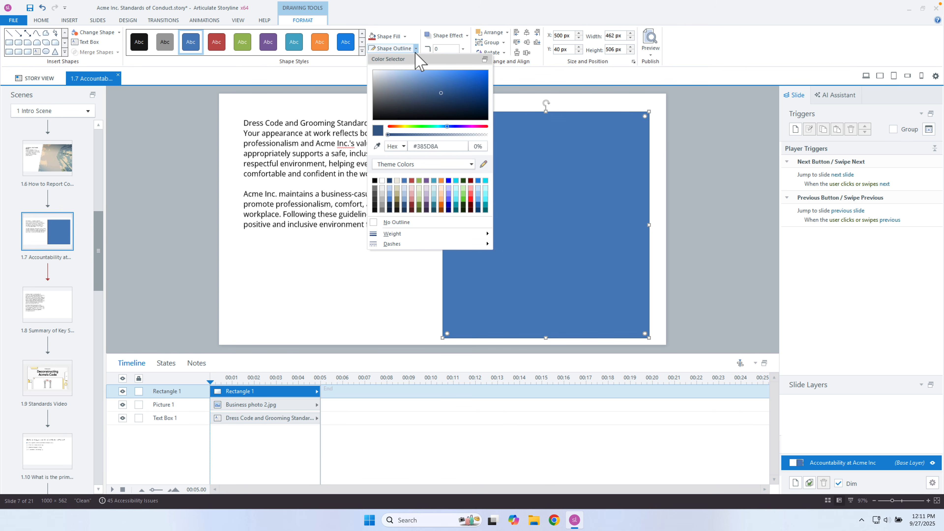
click(411, 223)
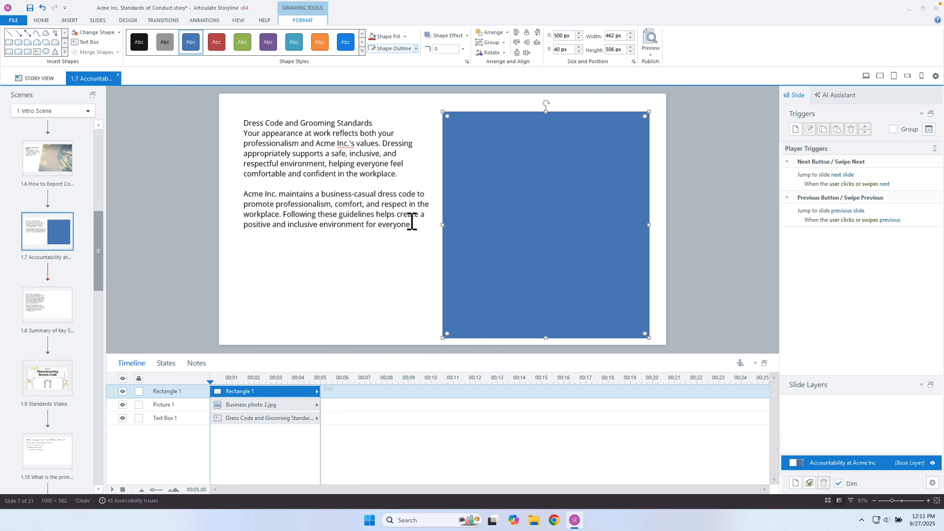
click(405, 37)
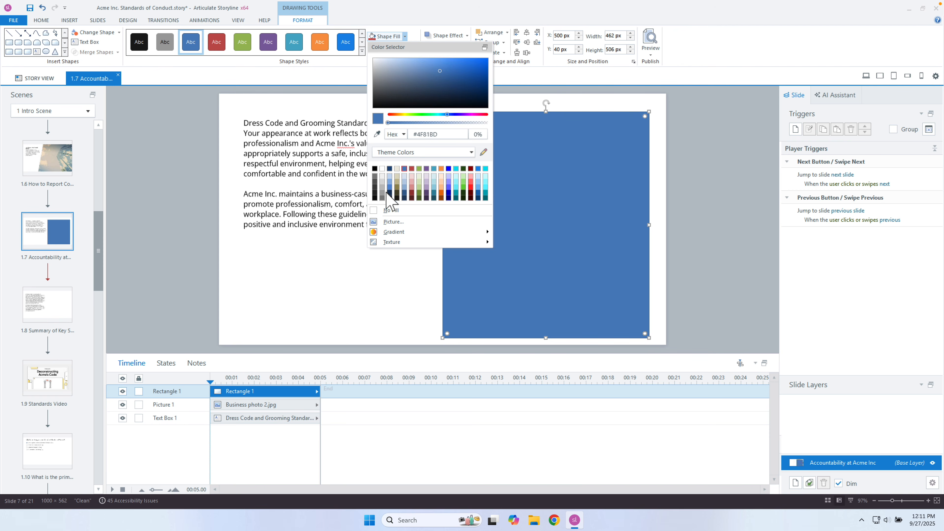
click(383, 169)
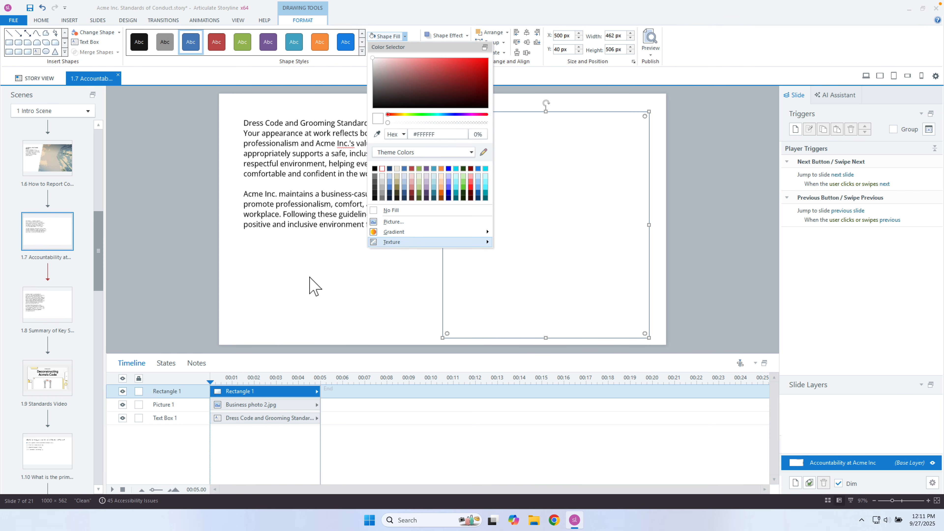
click(303, 299)
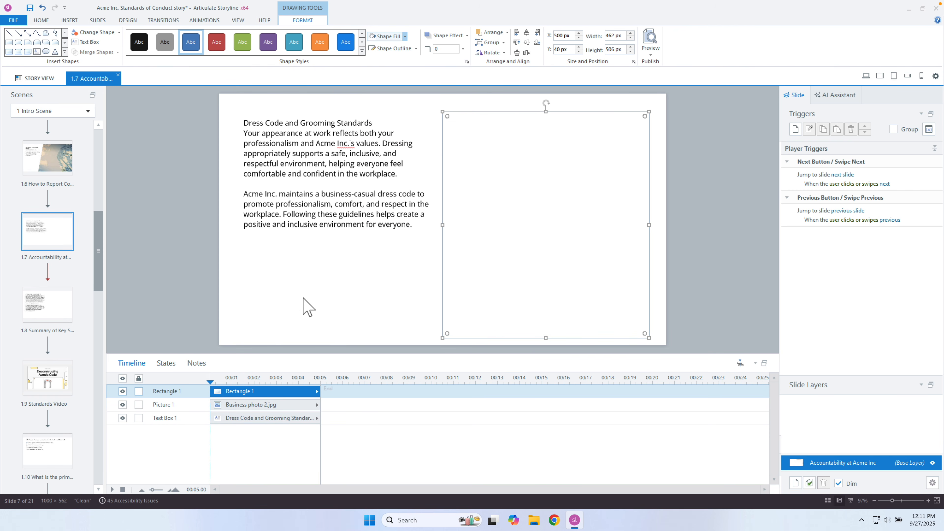
- Apply a centred outer shadow to the rectangle with 85% transparency and 101% size
click(450, 36)
mouse_move(461, 52)
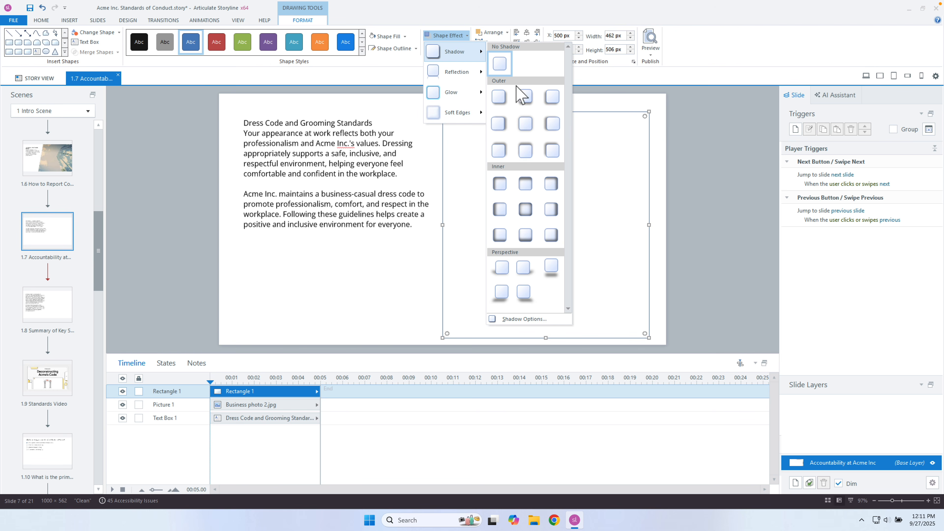
click(526, 123)
click(467, 62)
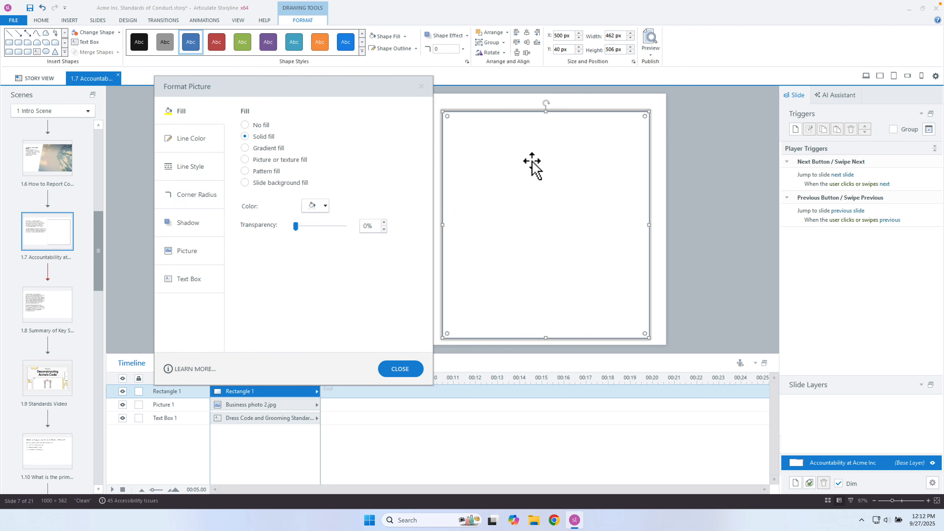
click(190, 225)
click(381, 166)
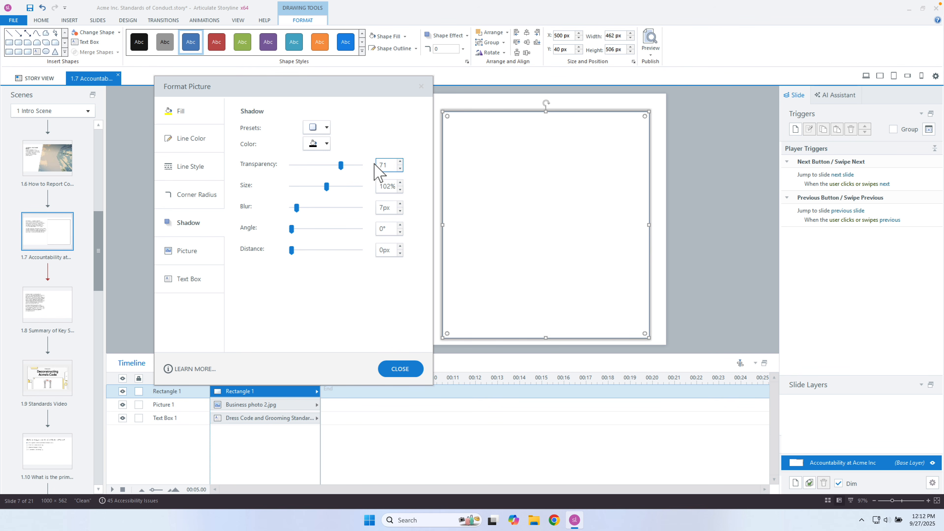
key(Tab)
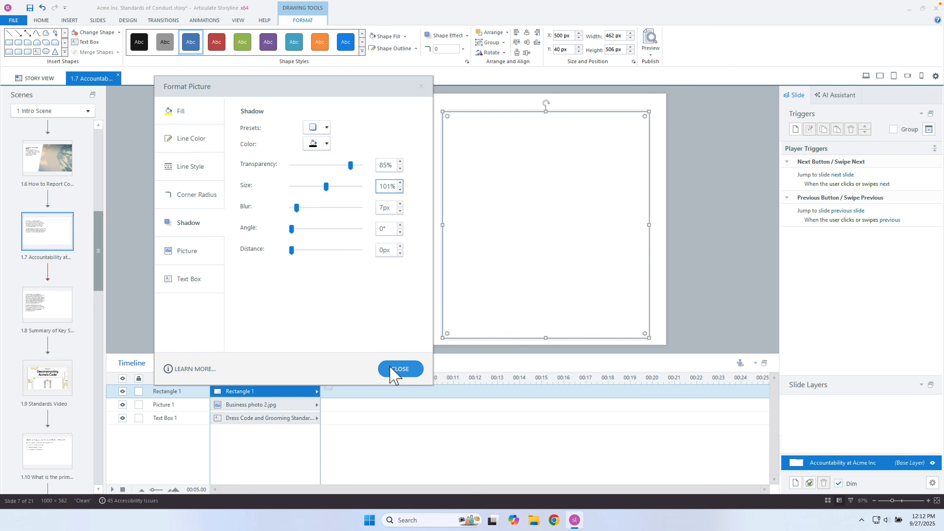
click(399, 370)
- Move Rectangle 1 behind Picture 1 in the layer order and deselect it
drag(297, 392, 290, 405)
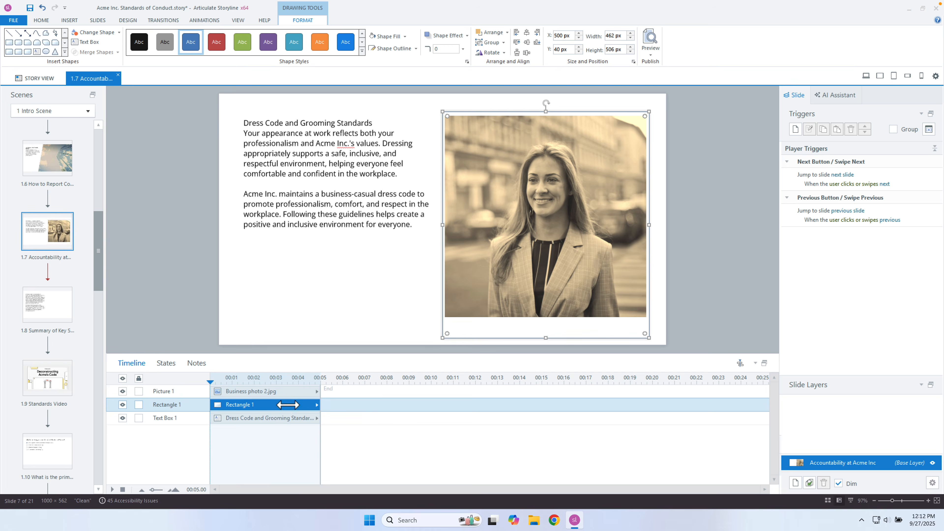
click(715, 238)
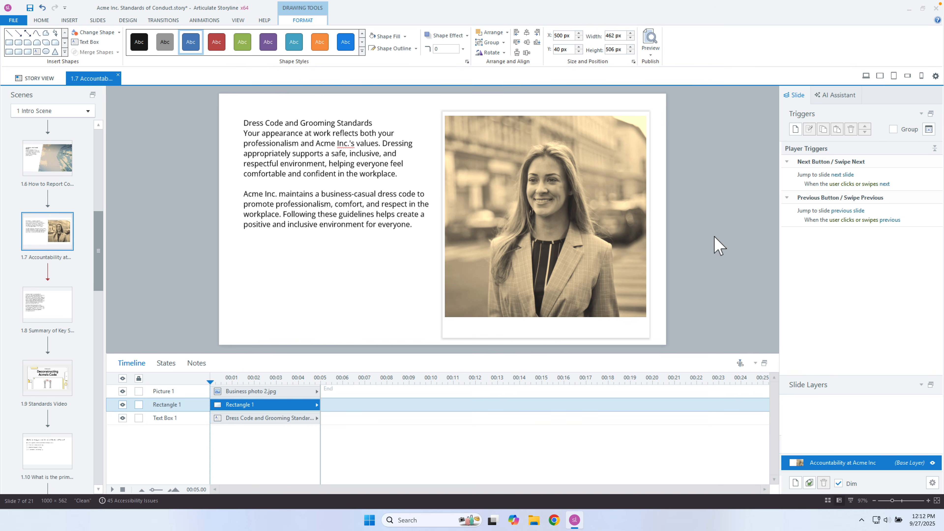
- Align the photo and the white rectangle behind it to each other's horizontal centres
click(563, 233)
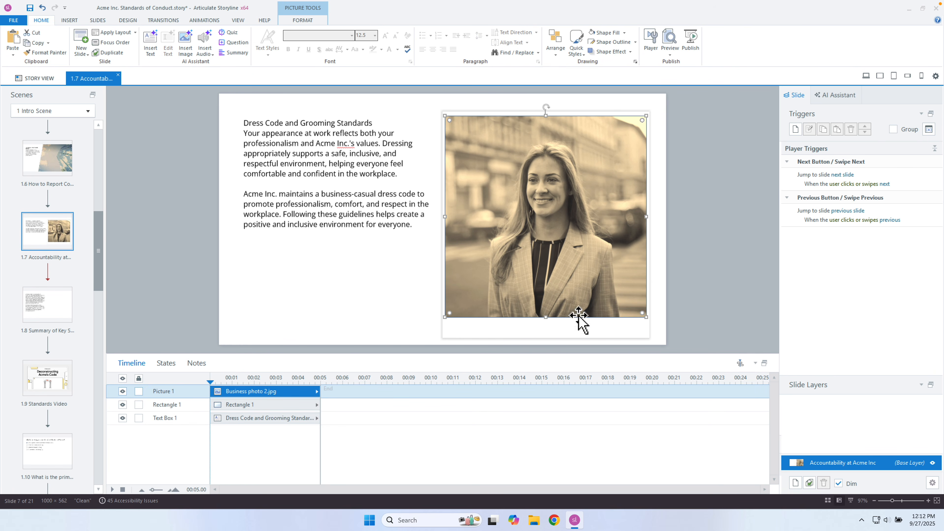
shift+click(582, 330)
click(315, 19)
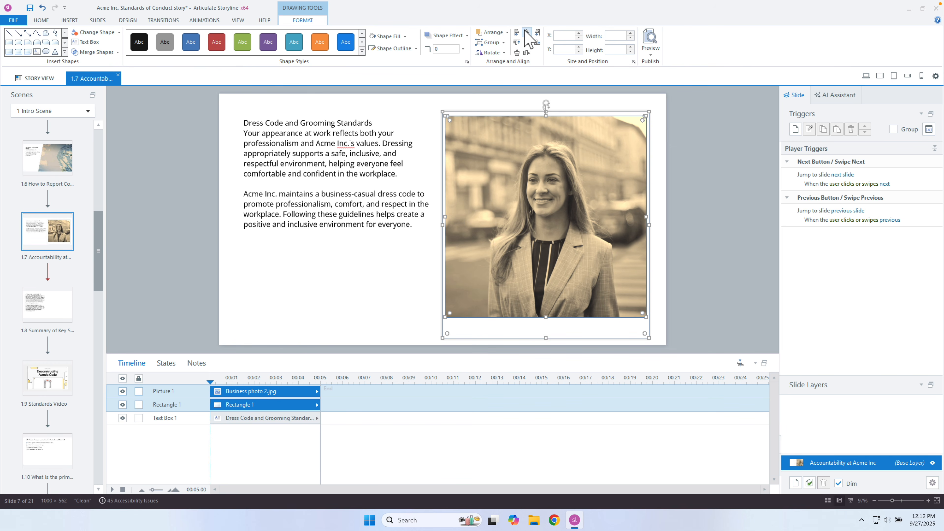
click(720, 200)
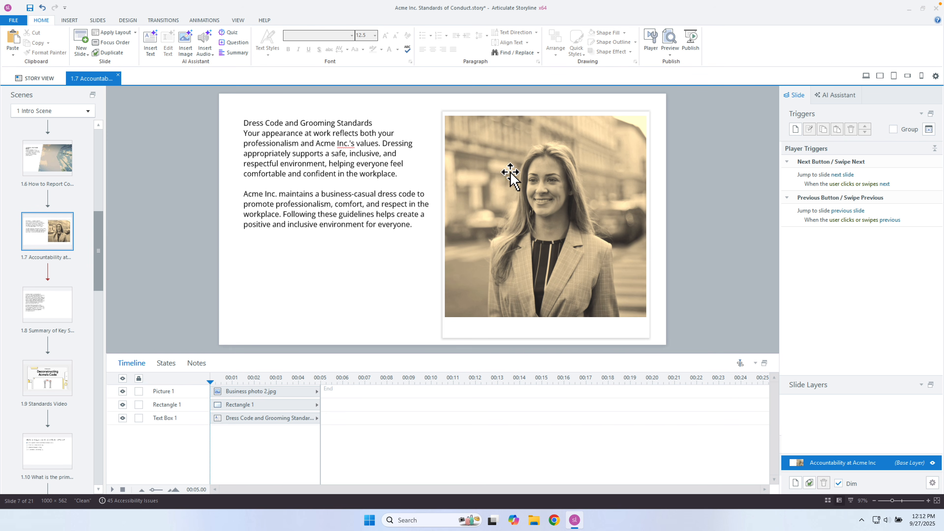
- Nudge the photo slightly upward within its white frame
click(537, 147)
key(Up)
key(Up)
key(Up)
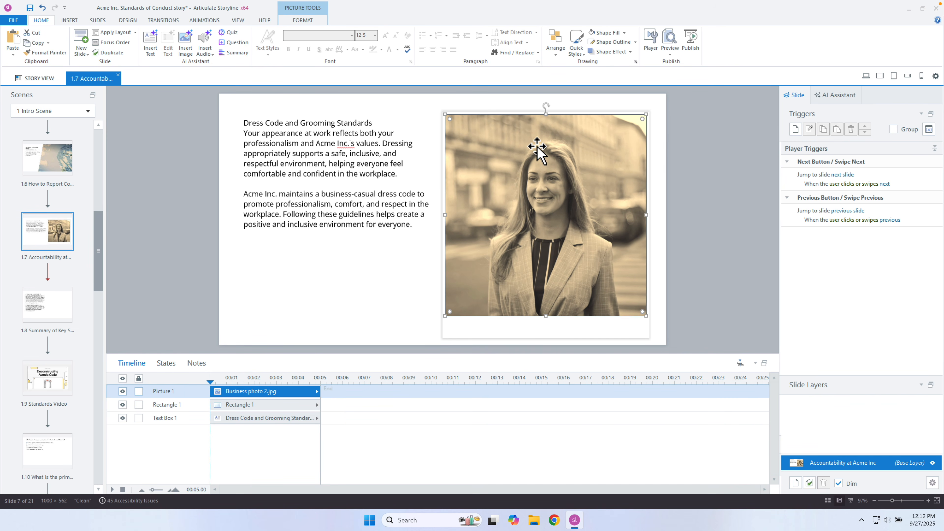
click(397, 253)
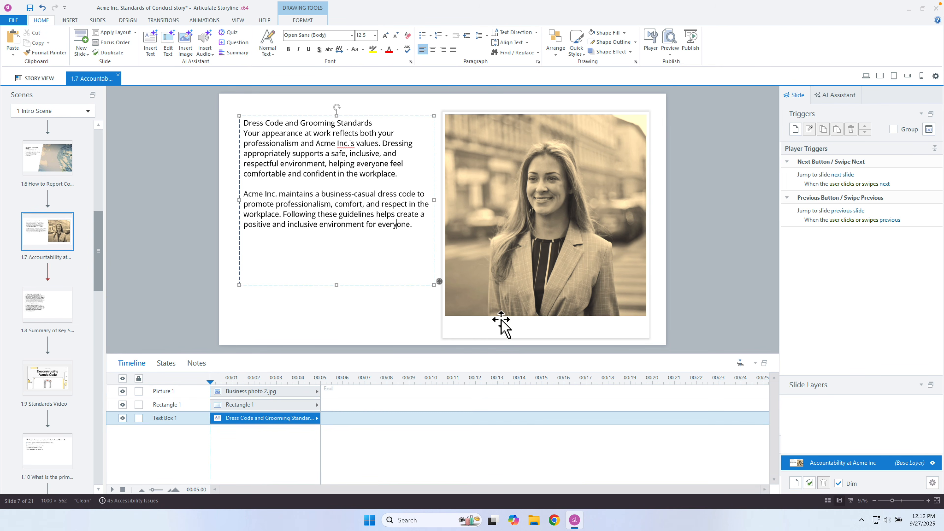
- Add the placeholder text "Sample" to the white rectangle and set its font colour to black
click(524, 337)
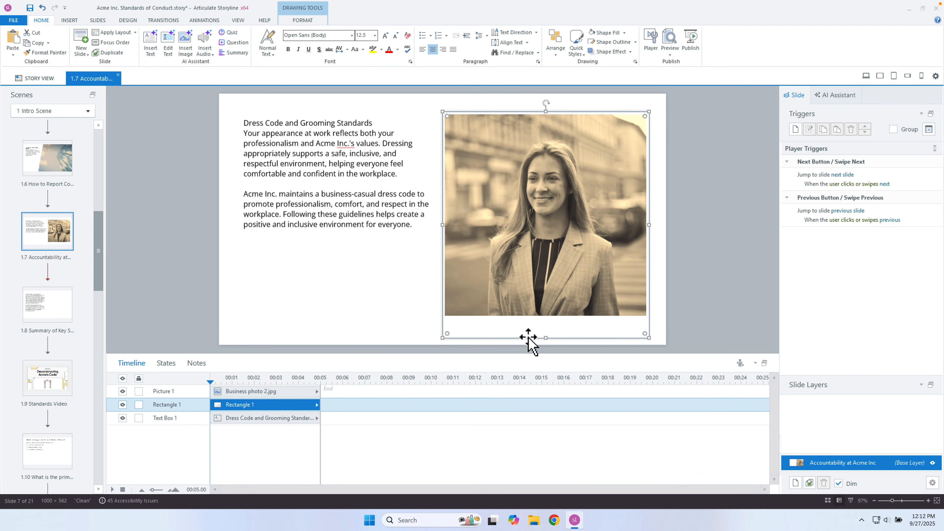
double_click(528, 337)
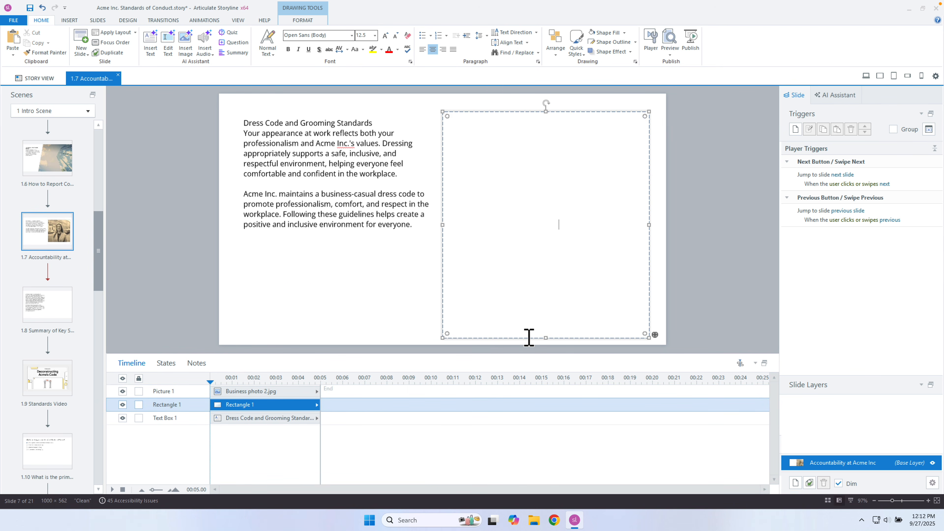
double_click(529, 337)
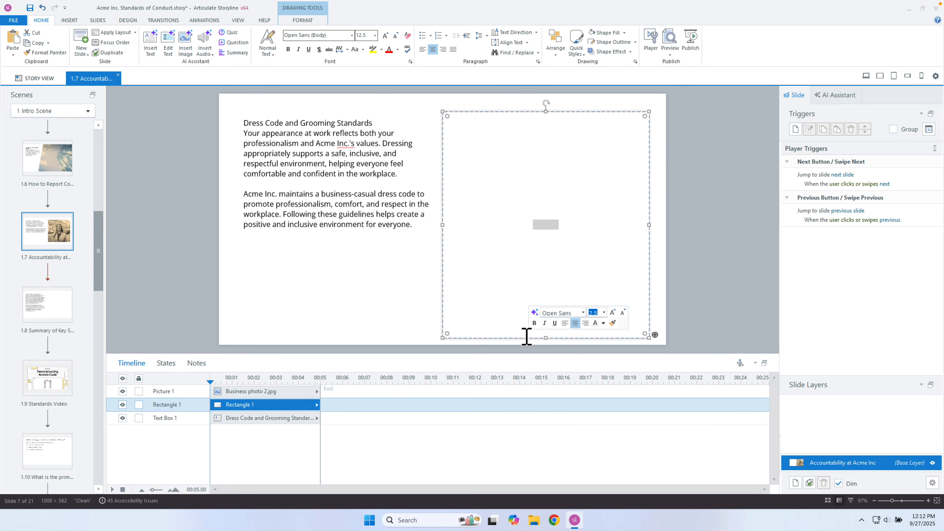
click(603, 323)
click(599, 447)
key(Escape)
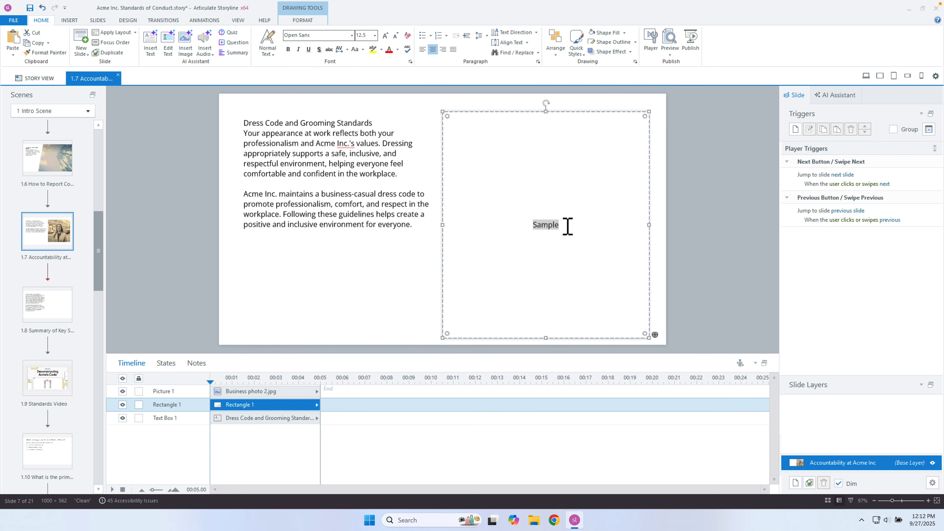
- Replace the rectangle's placeholder text with the pictured person's name followed by "- 1922"
text(Jane Doe -)
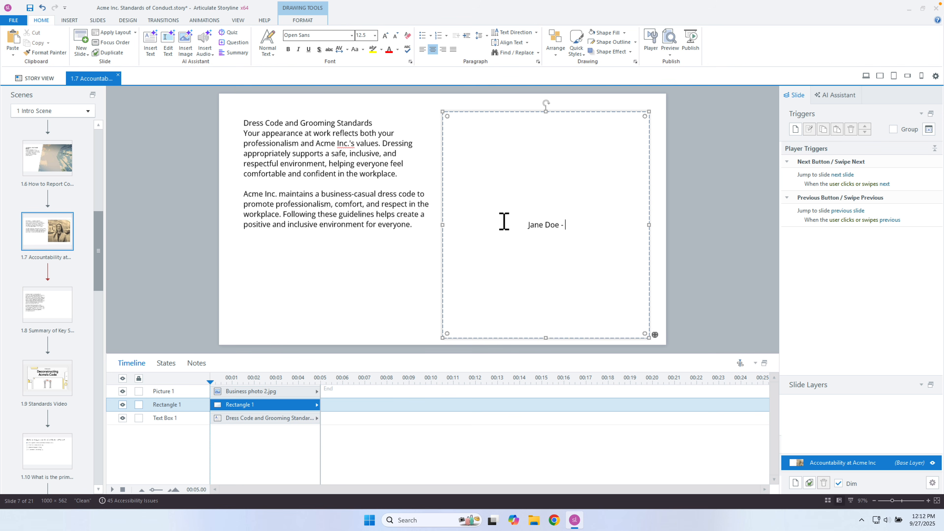
text( 1922)
drag(587, 230, 502, 222)
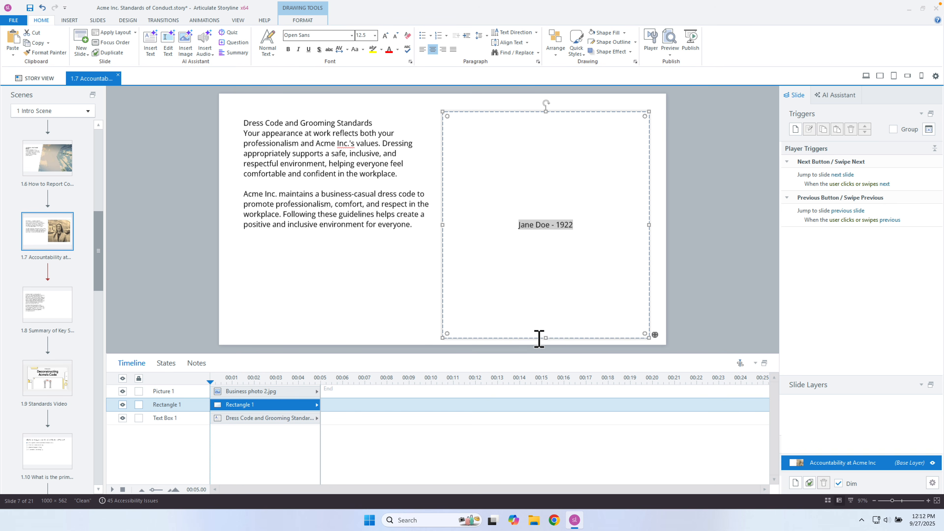
key(Escape)
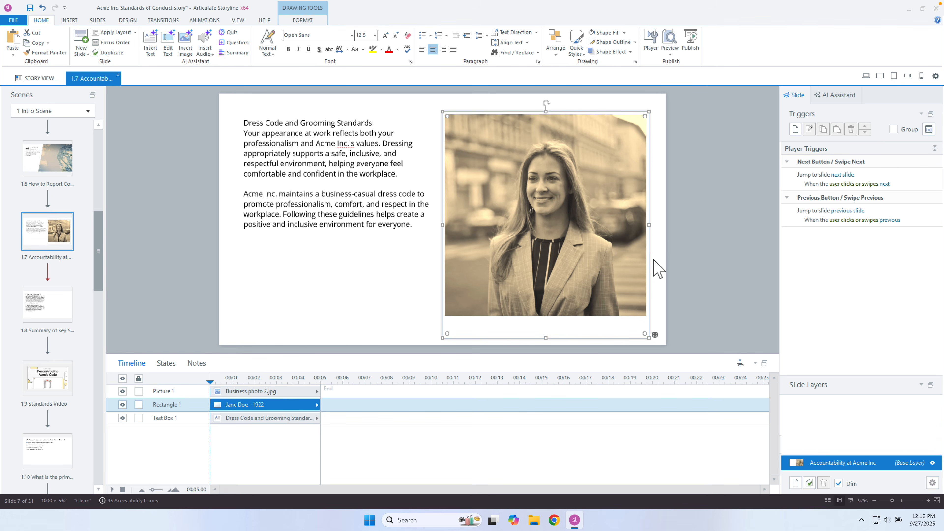
- Align the rectangle's caption text vertically to the bottom so it sits below the photo
click(516, 43)
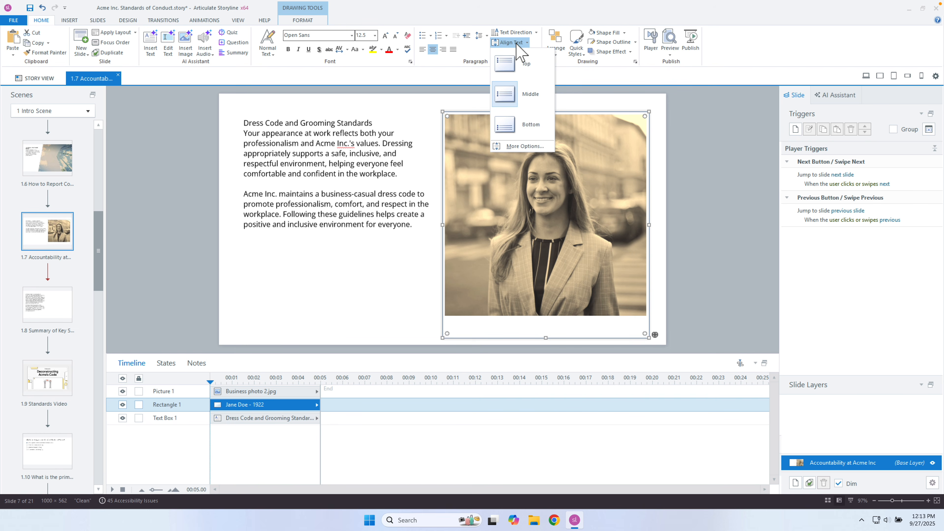
click(519, 124)
click(712, 224)
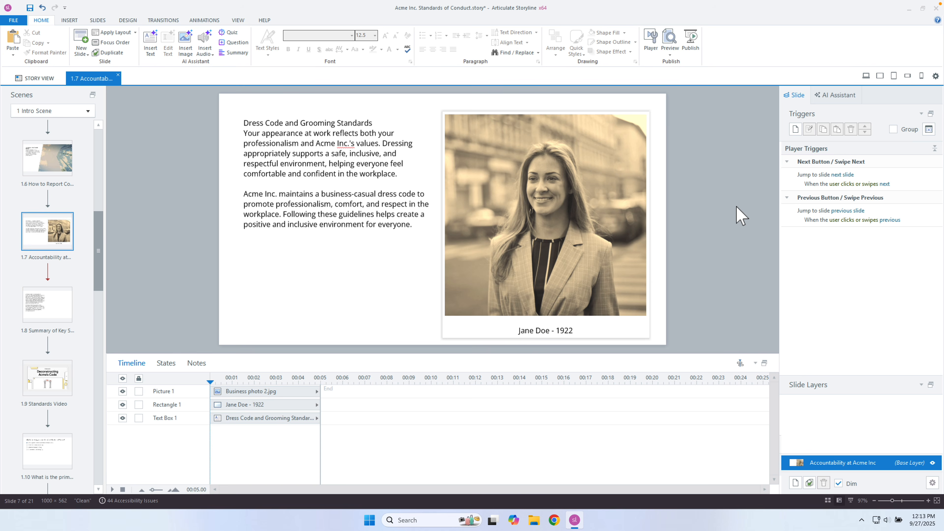
- Open slide 1.6 and recolor the skyscraper picture with the first, blue-violet dark variation
click(47, 158)
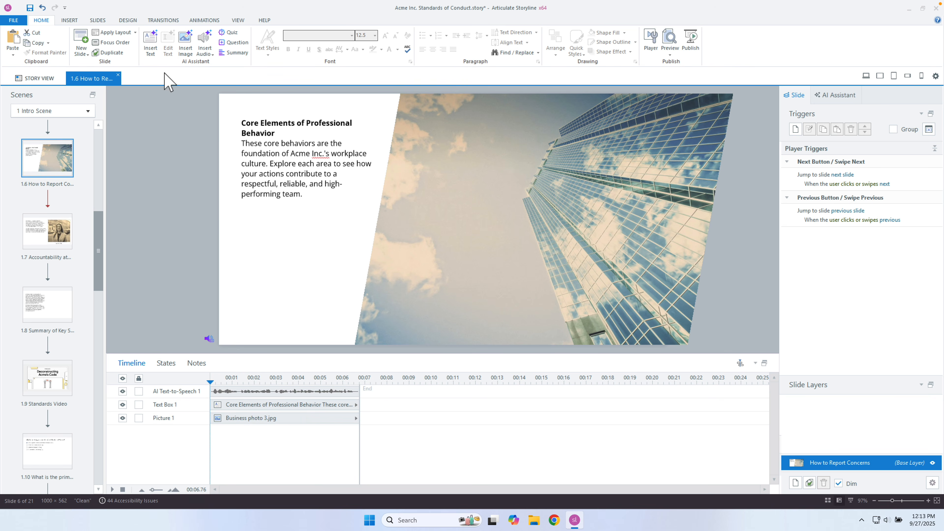
click(480, 162)
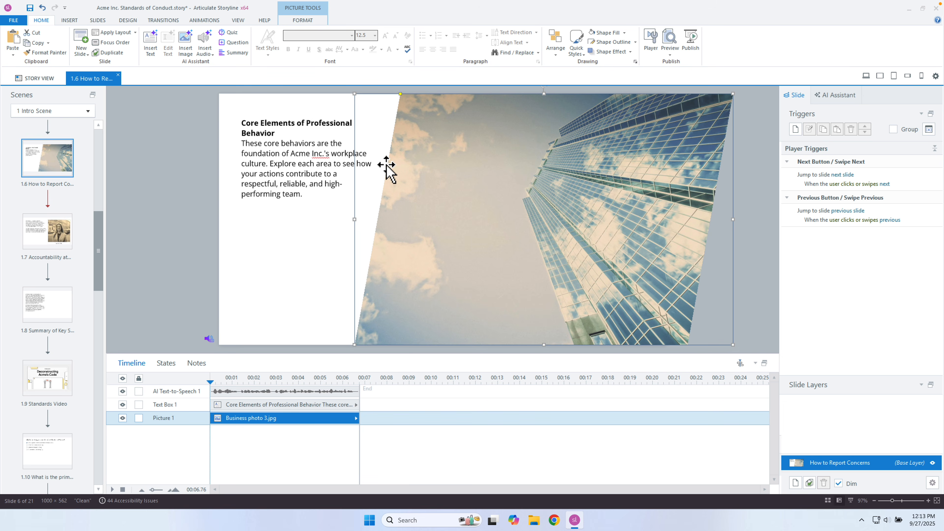
key(Delete)
key(ctrl+z)
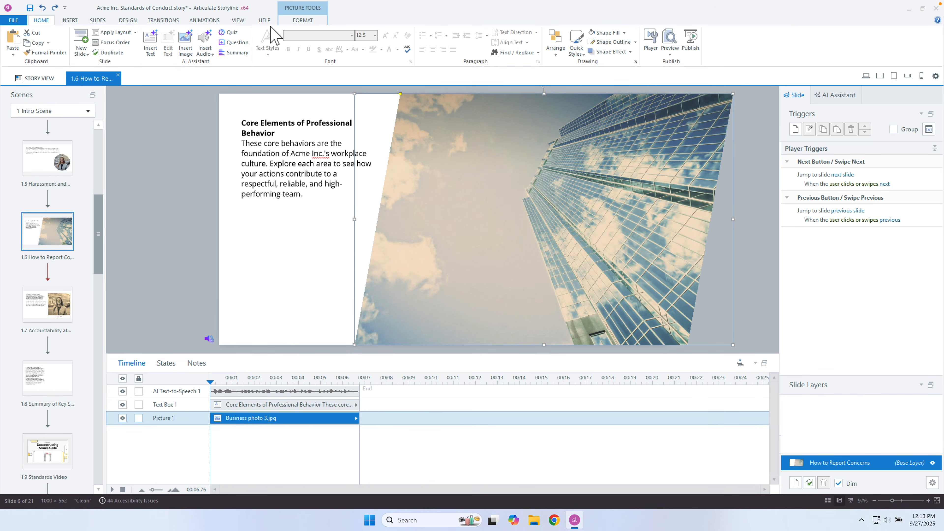
click(300, 21)
click(23, 52)
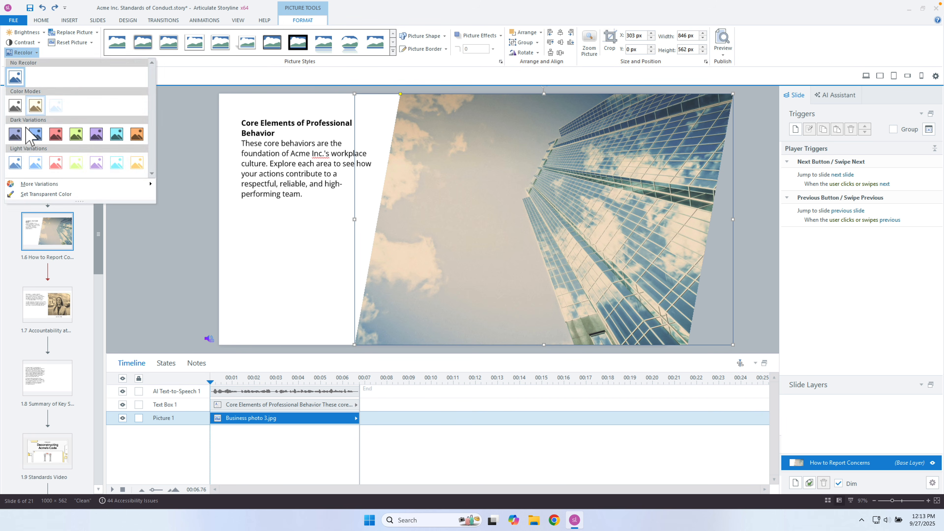
click(18, 132)
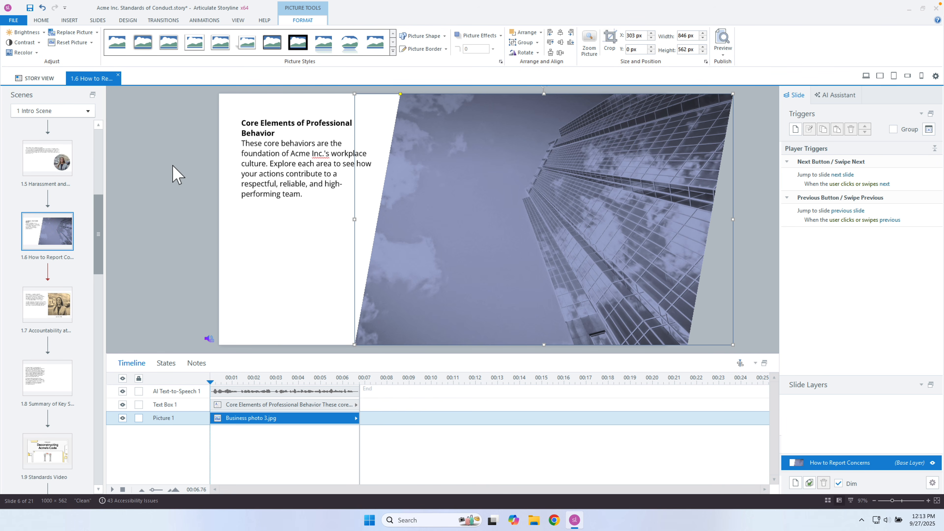
click(138, 144)
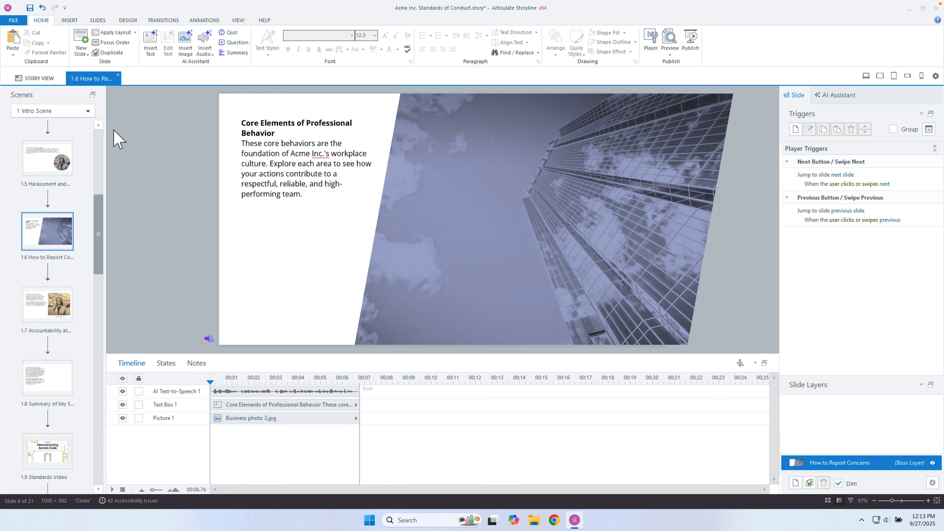
- Draw a donut about 594 by 577 px over the picture, extending past the slide's lower edge, and make its ring thinner
click(70, 20)
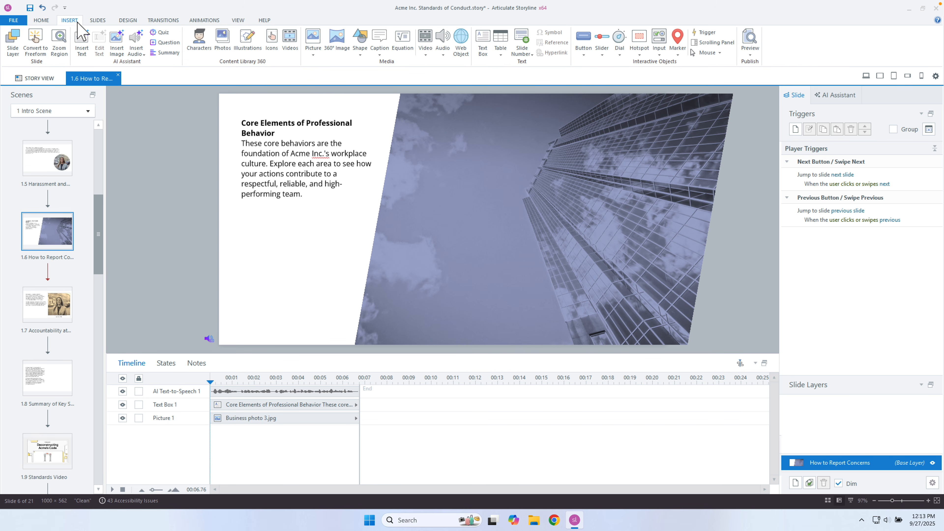
click(355, 45)
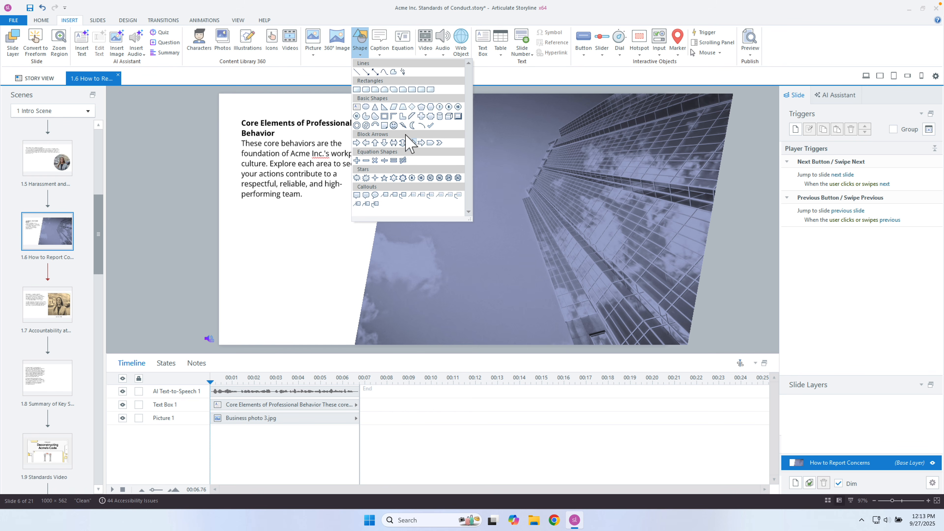
click(357, 125)
drag(460, 200, 712, 431)
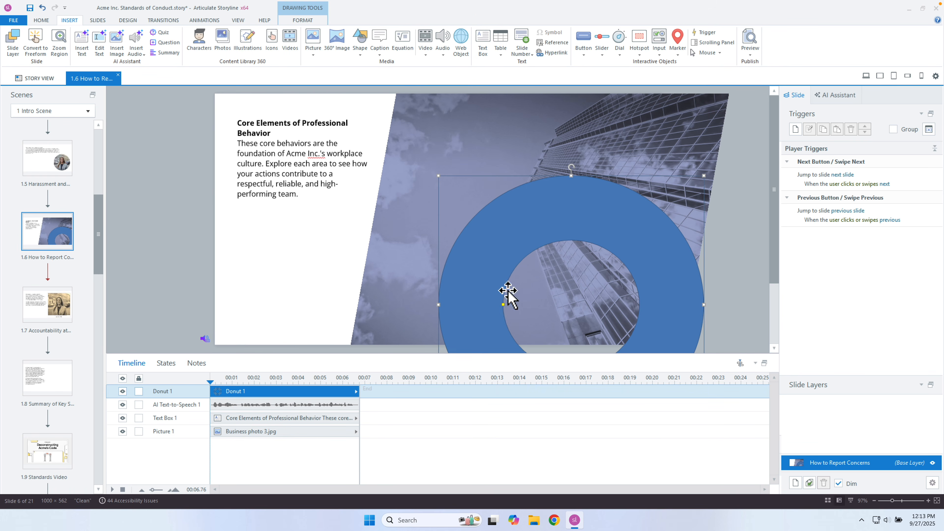
drag(503, 304, 473, 305)
- Remove the donut's outline and fill it with white (#FFFFFF)
click(303, 21)
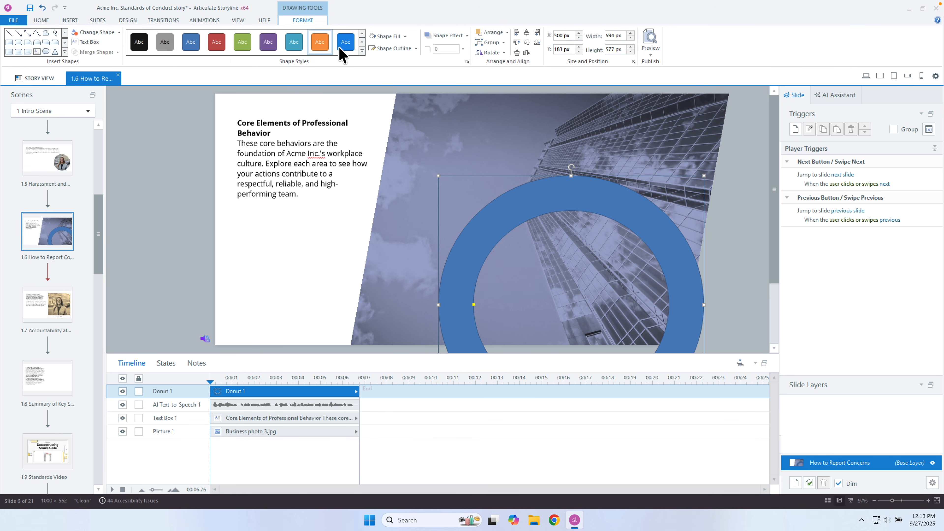
click(415, 49)
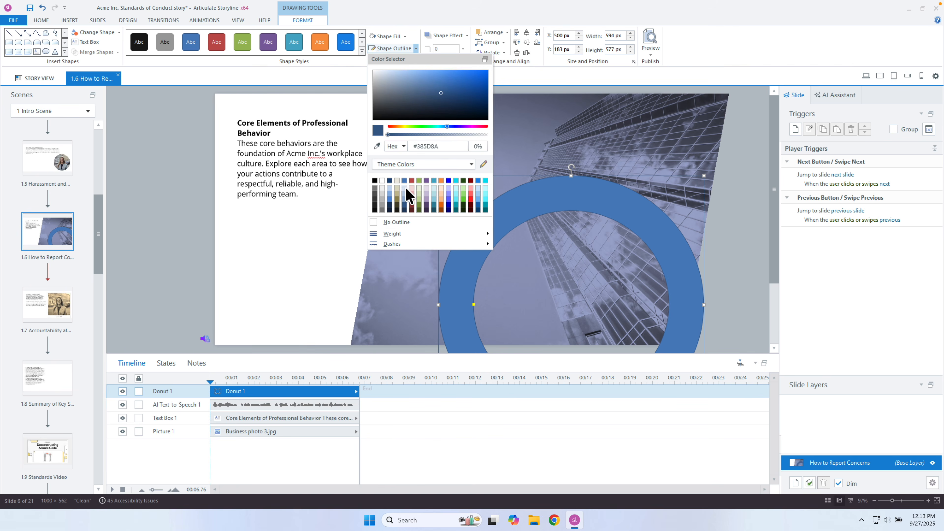
click(395, 223)
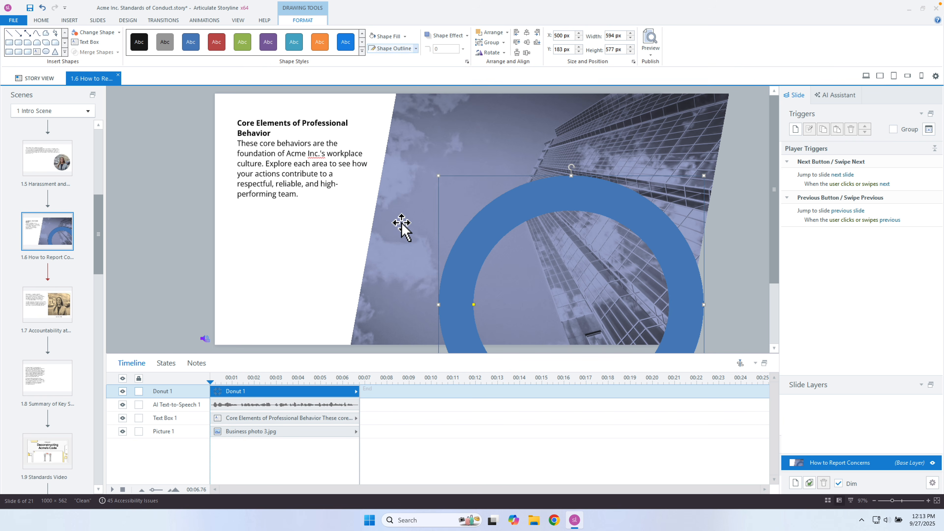
click(395, 36)
- Move the donut down over the picture's lower-right corner to about X 621, Y 232 px and open its fill colour options
drag(562, 196, 623, 219)
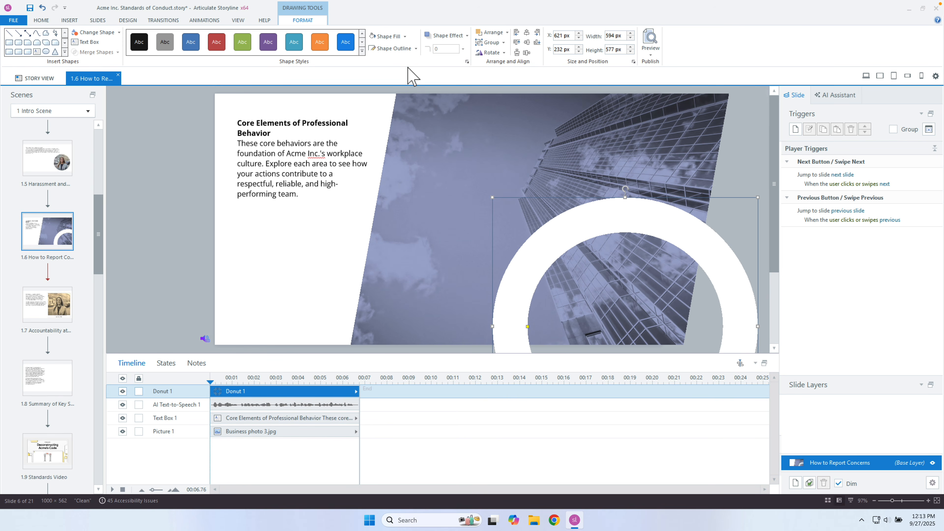
click(405, 36)
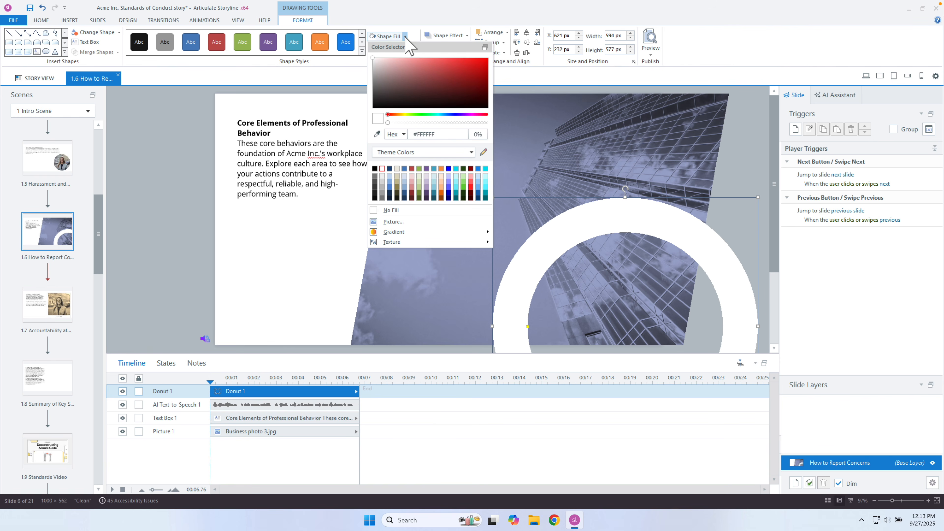